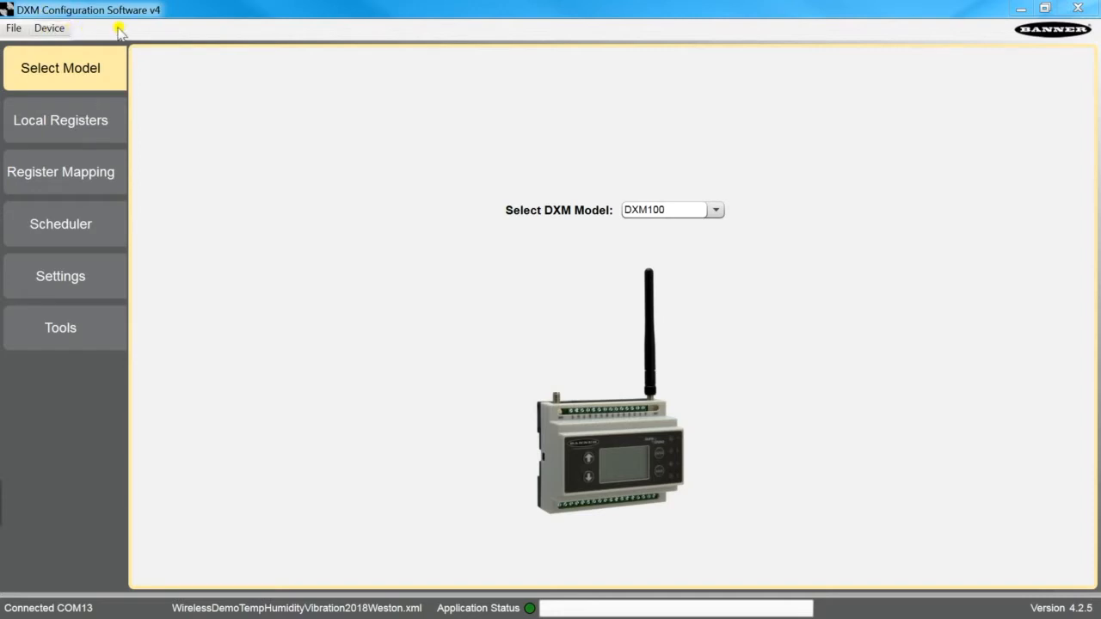
- Review the configuration sections, including the Tools register view and the list of local registers in use
click(102, 338)
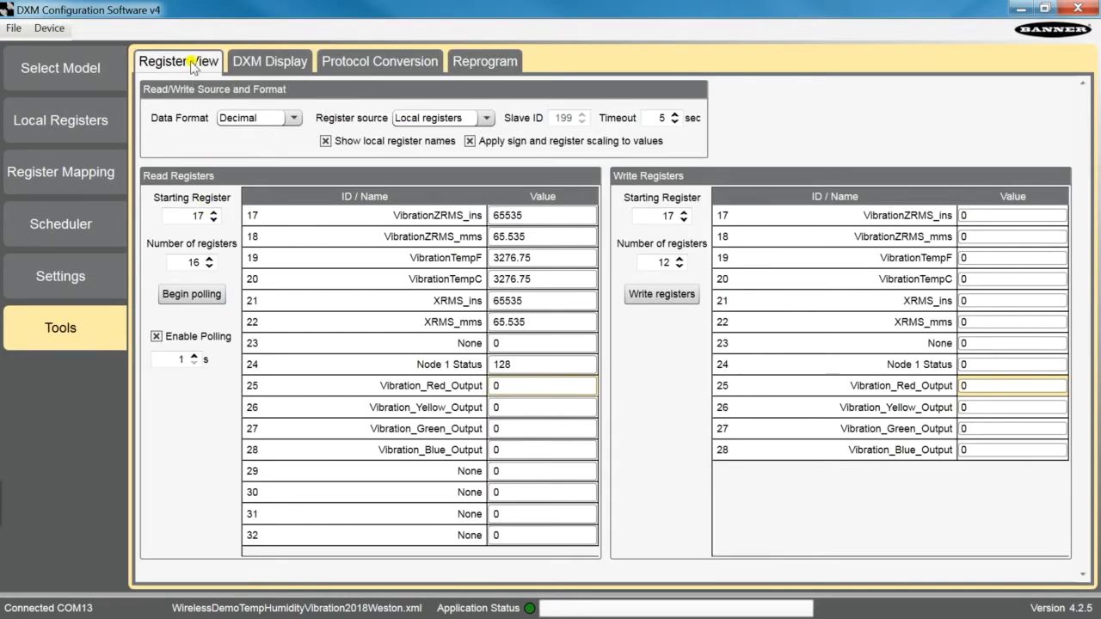
click(61, 32)
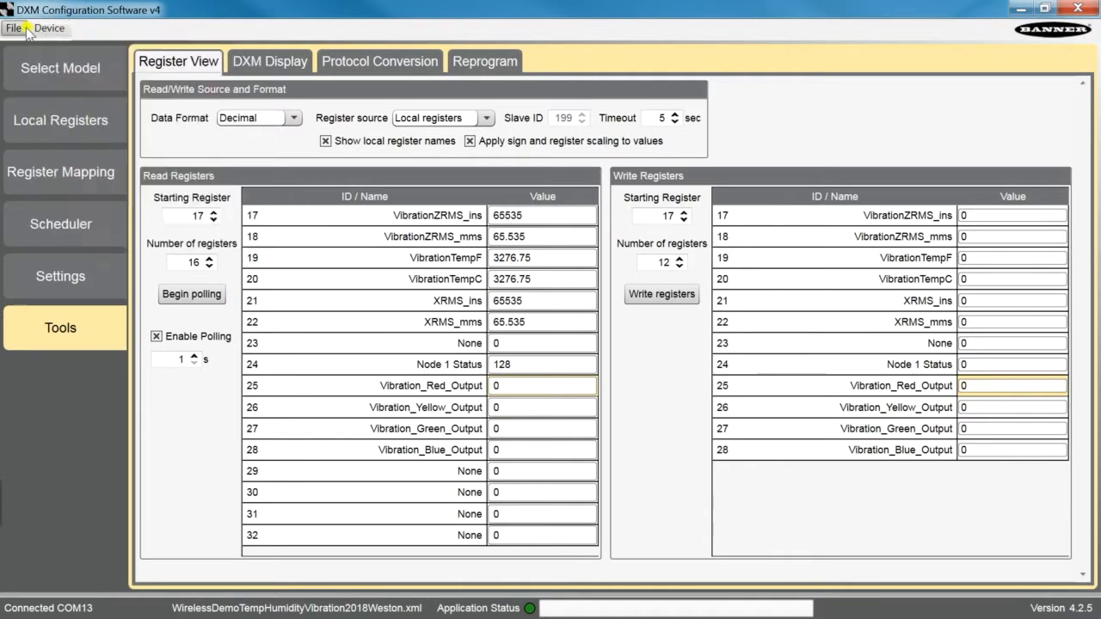
click(50, 71)
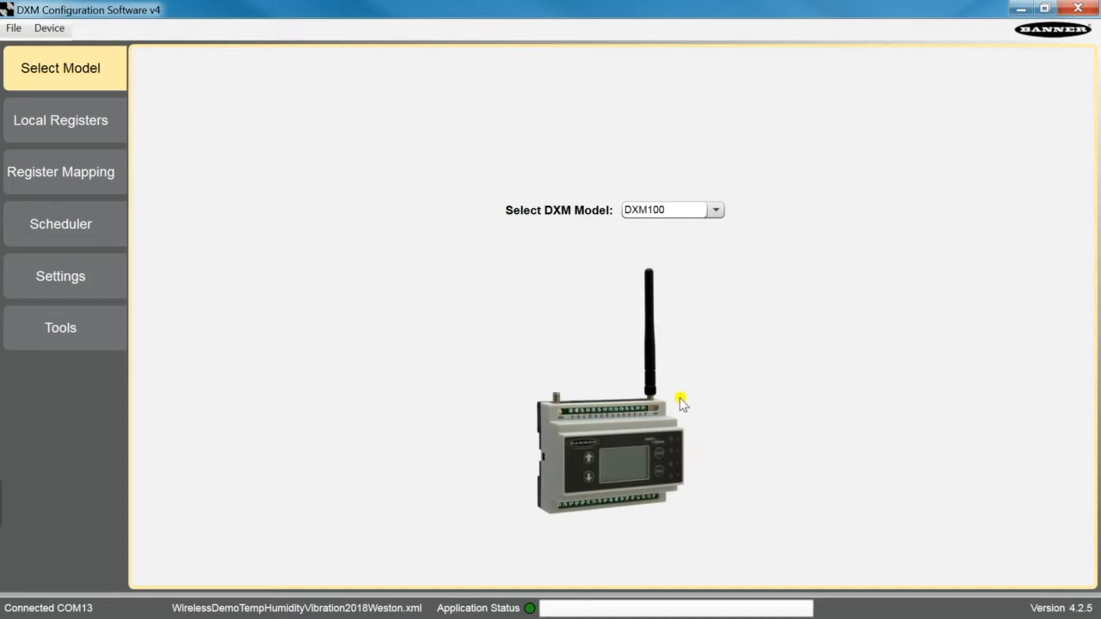
click(87, 122)
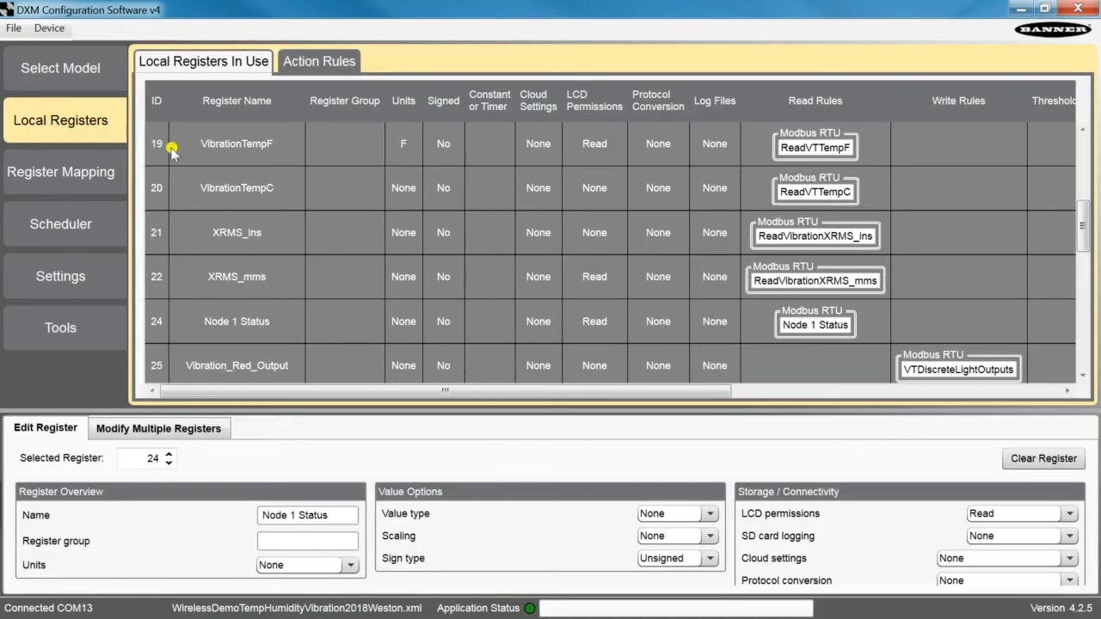
scroll(299, 189, up, 3)
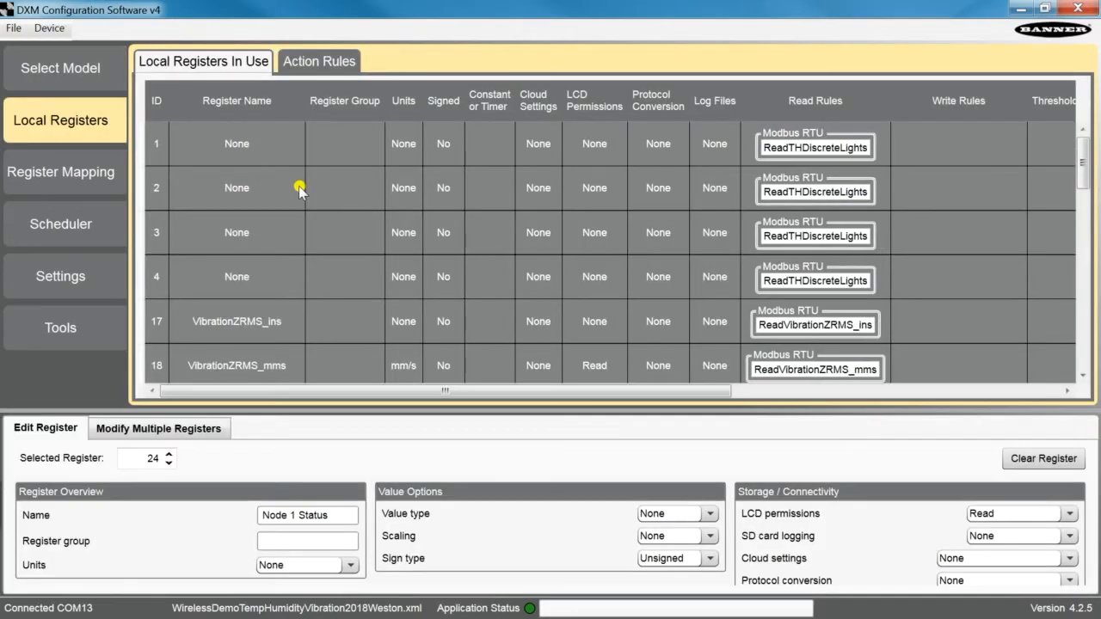
scroll(300, 189, down, 3)
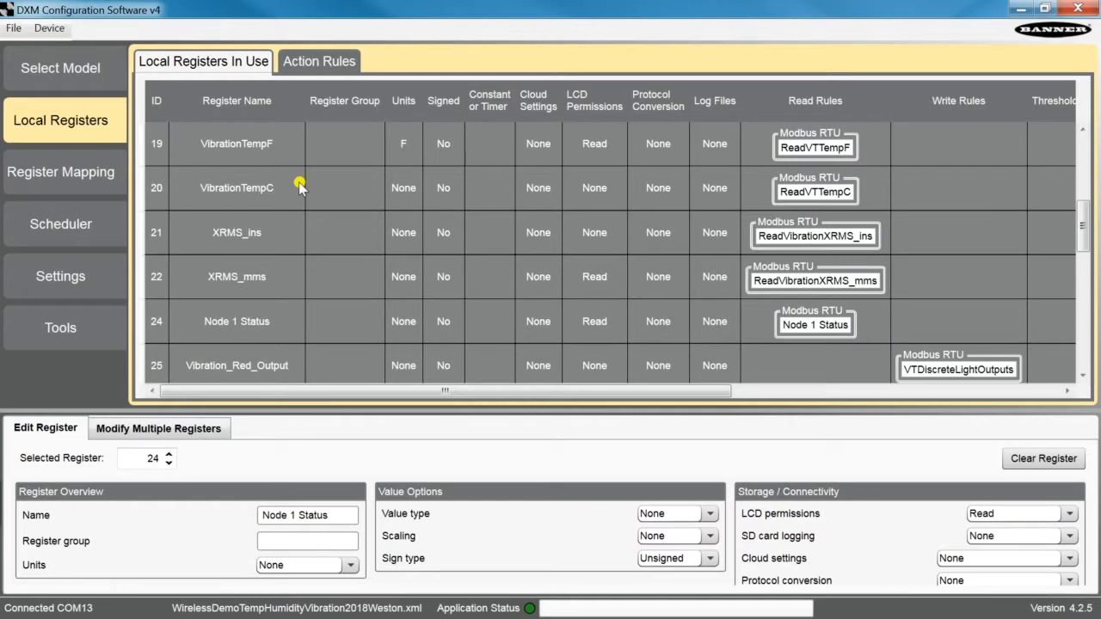
- Review the RTU read rules in Register Mapping and return to the Tools register view
click(93, 179)
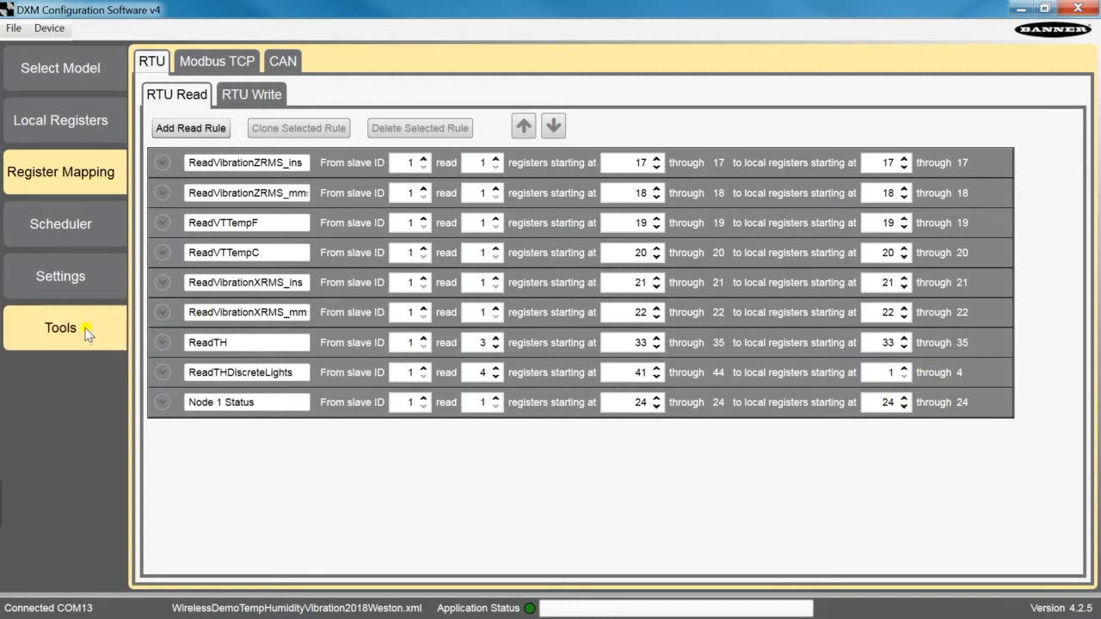
click(68, 232)
click(71, 316)
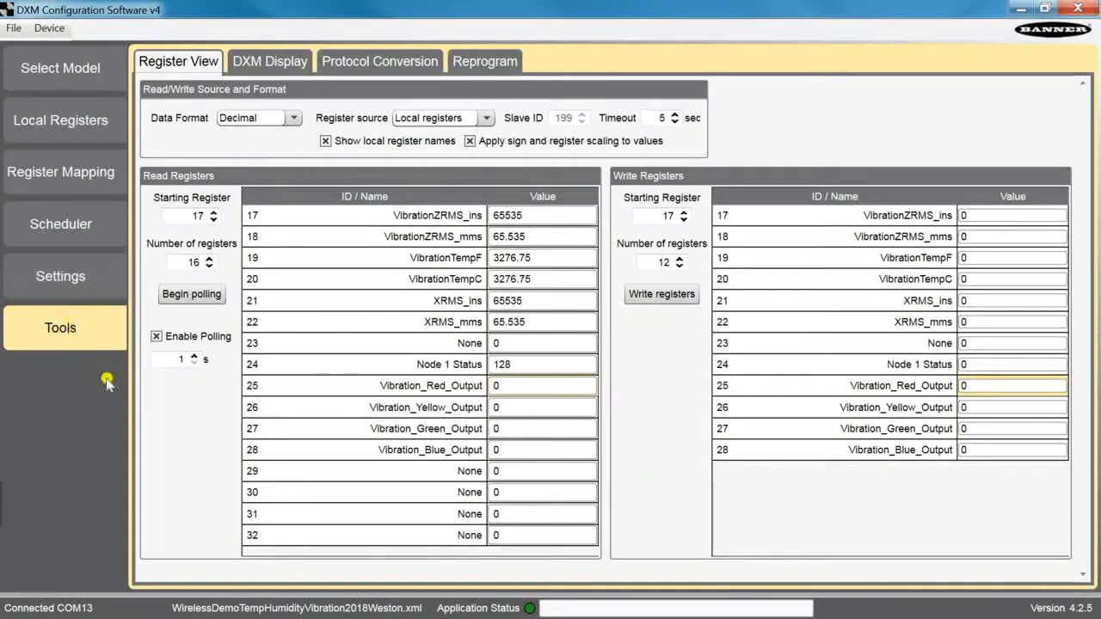
- Switch the register source to ISM registers and set the starting read register to 17
click(421, 118)
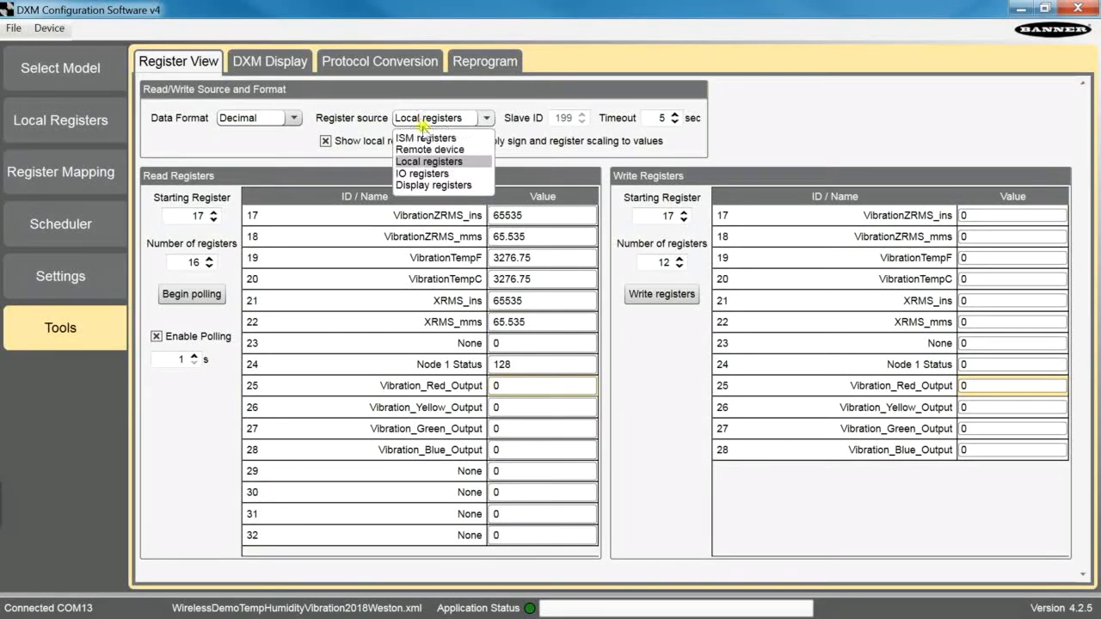
click(427, 136)
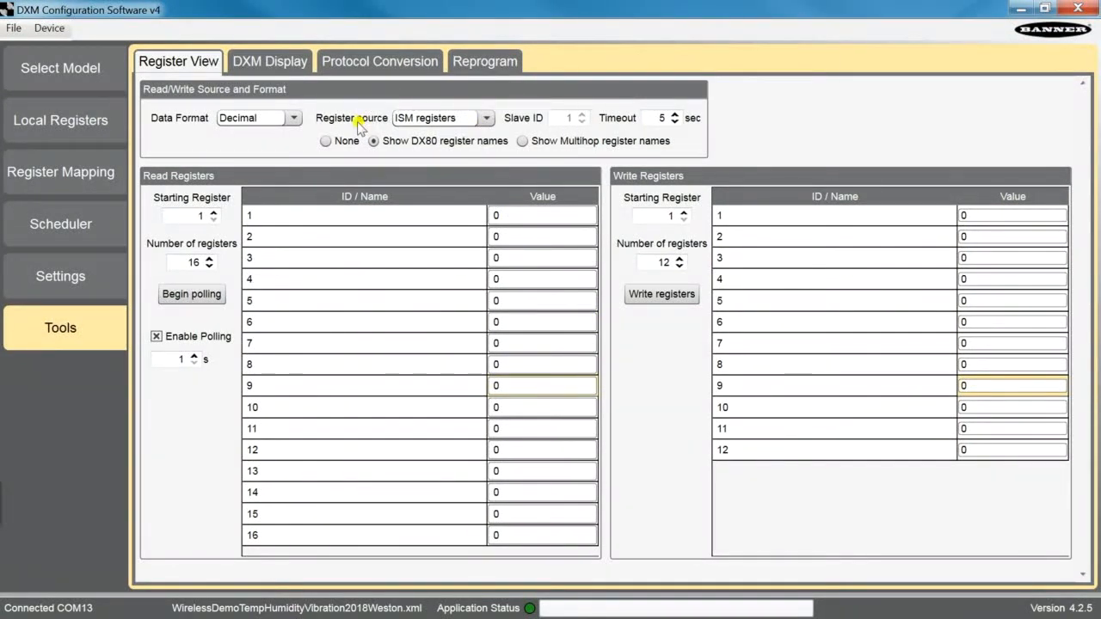
click(414, 118)
click(416, 119)
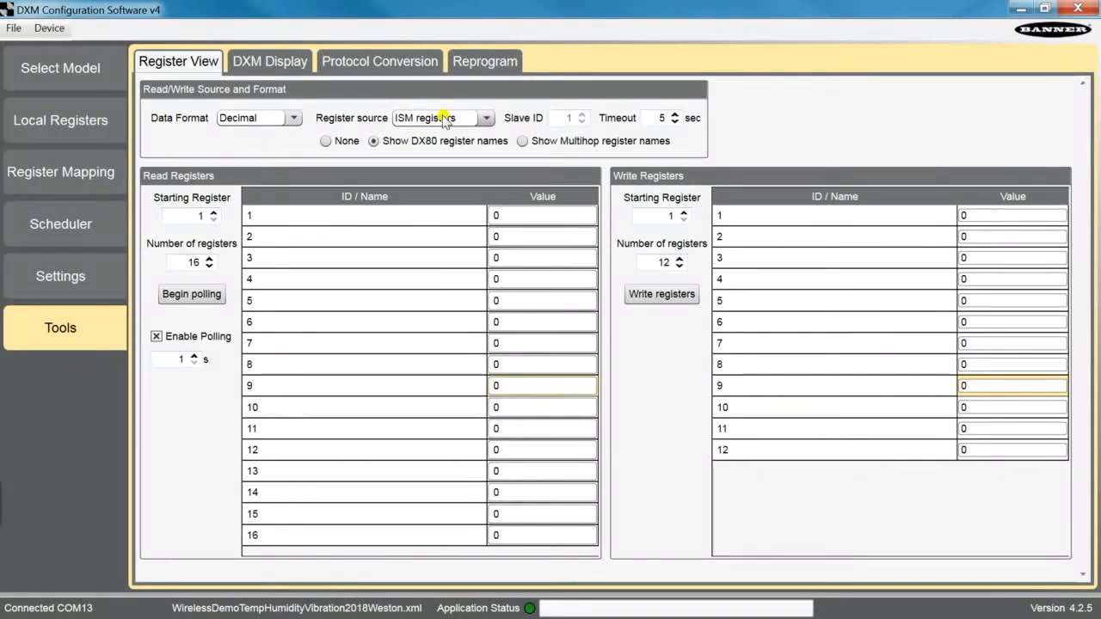
click(443, 119)
click(437, 122)
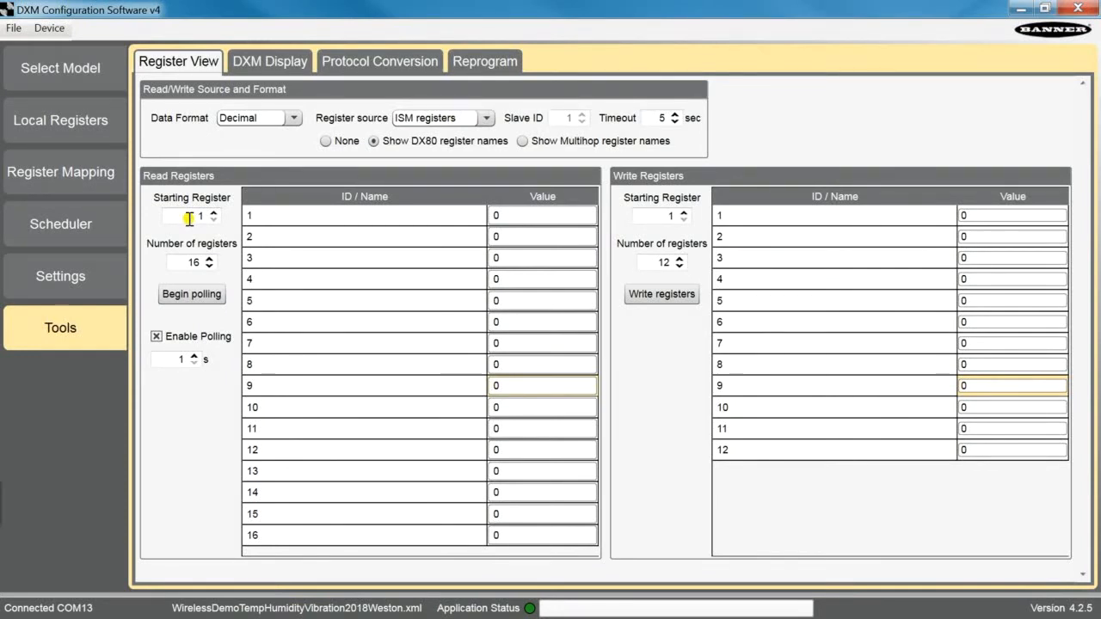
click(174, 265)
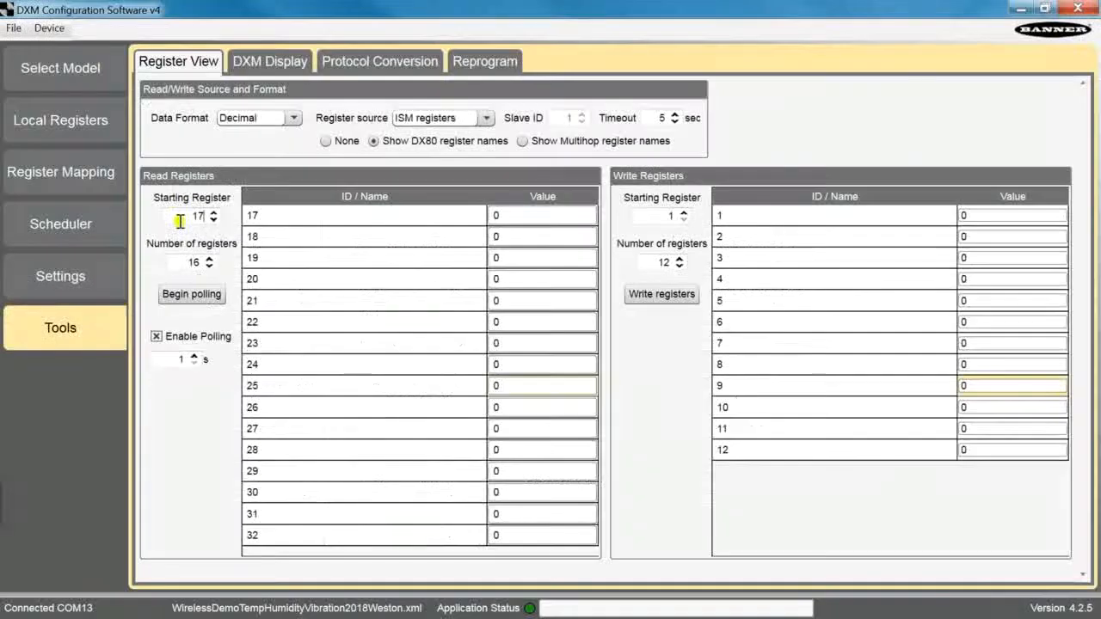
- Examine the ISM read registers 17 through 24 row by row
click(309, 223)
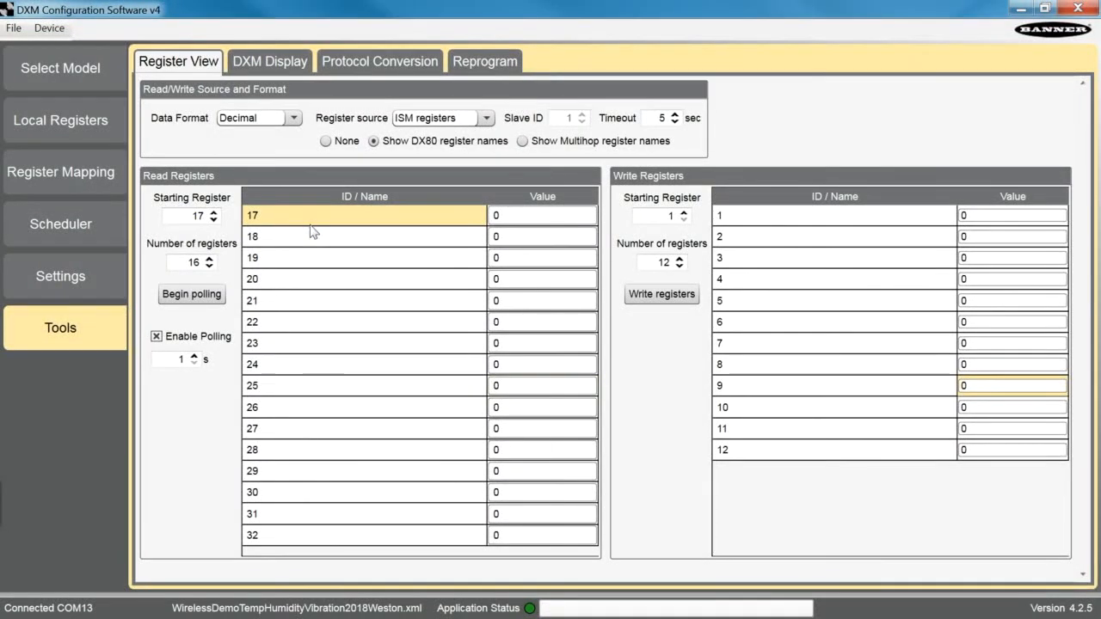
click(263, 240)
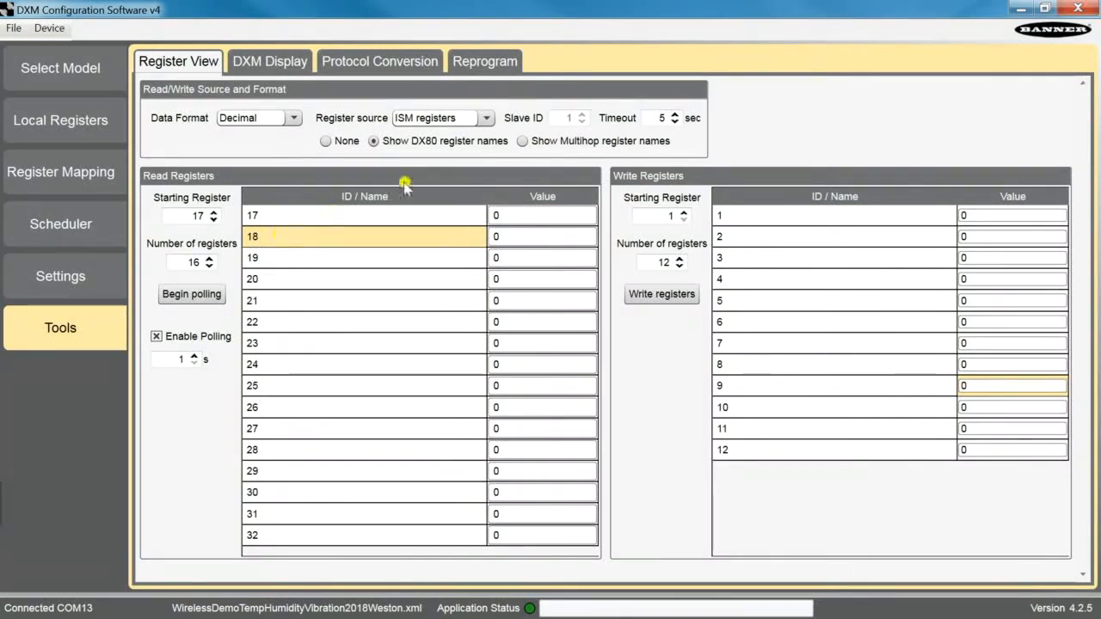
click(377, 221)
click(364, 238)
click(358, 256)
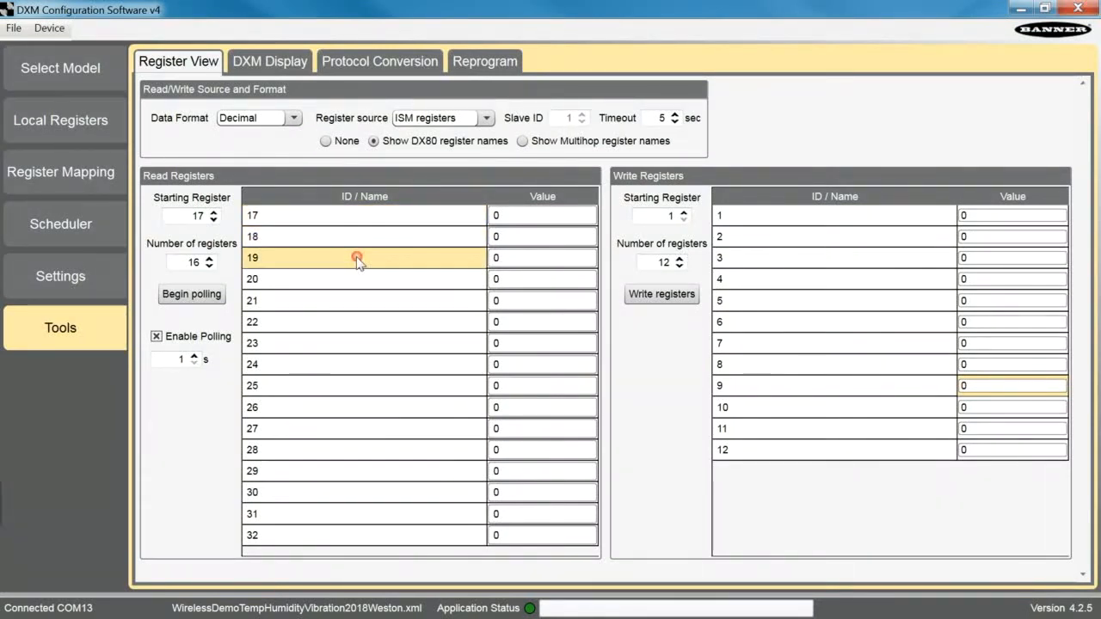
click(360, 283)
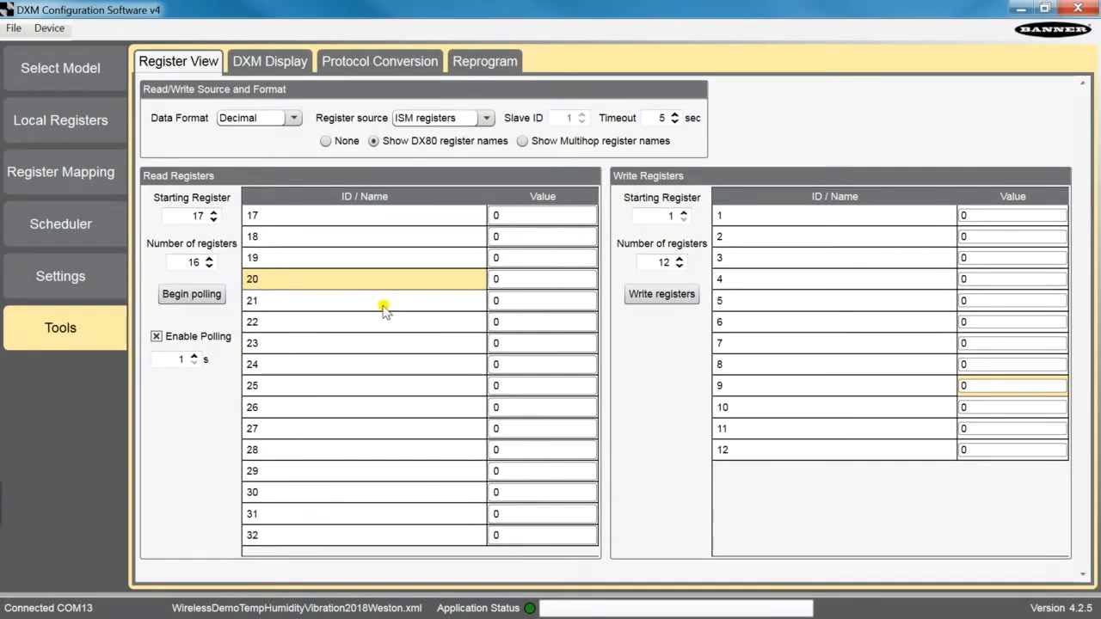
click(379, 303)
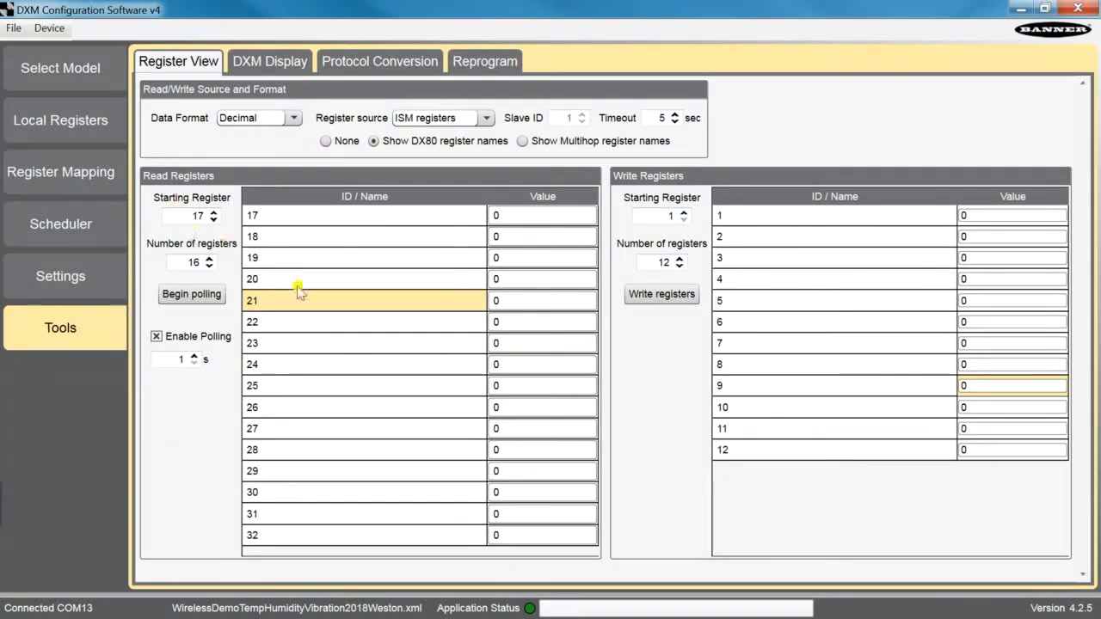
click(340, 376)
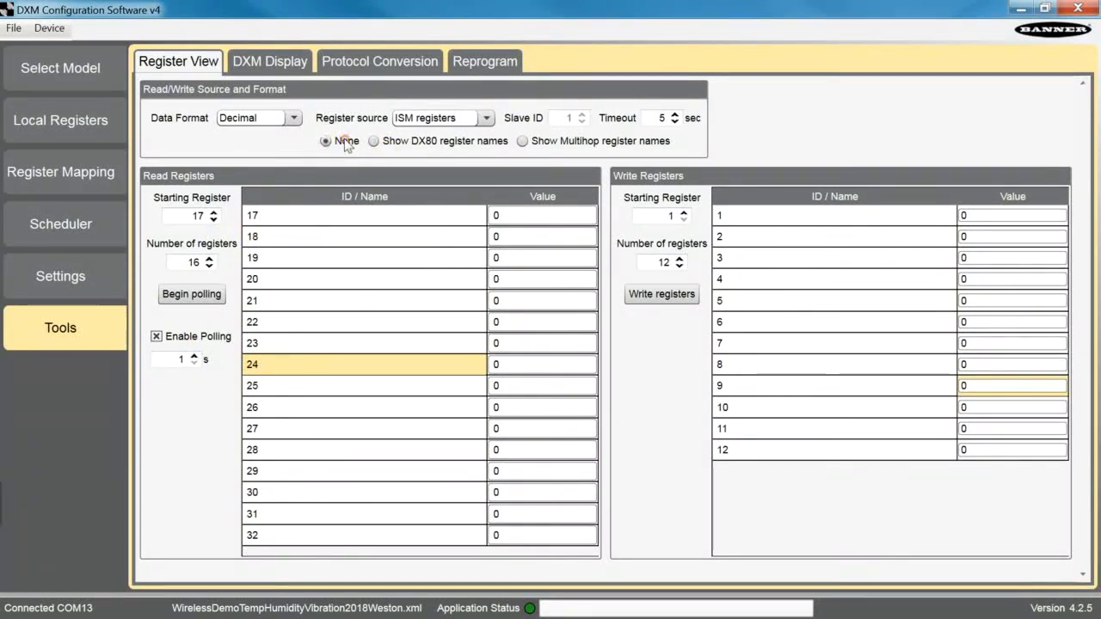
- Show DX80 register names and poll the ISM read registers briefly before stopping
click(373, 141)
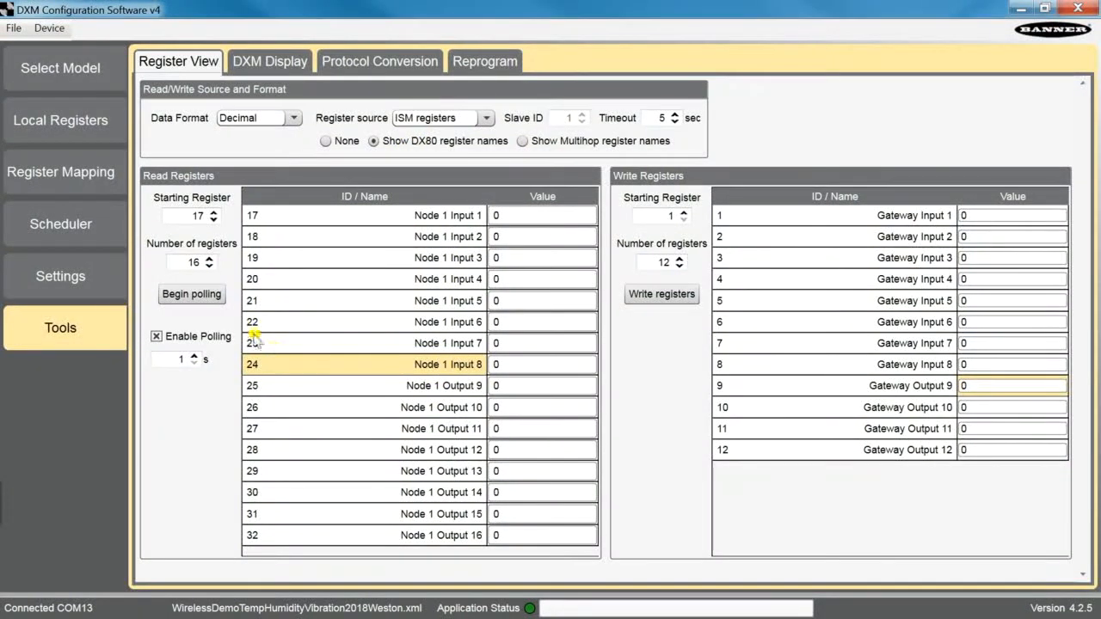
click(196, 295)
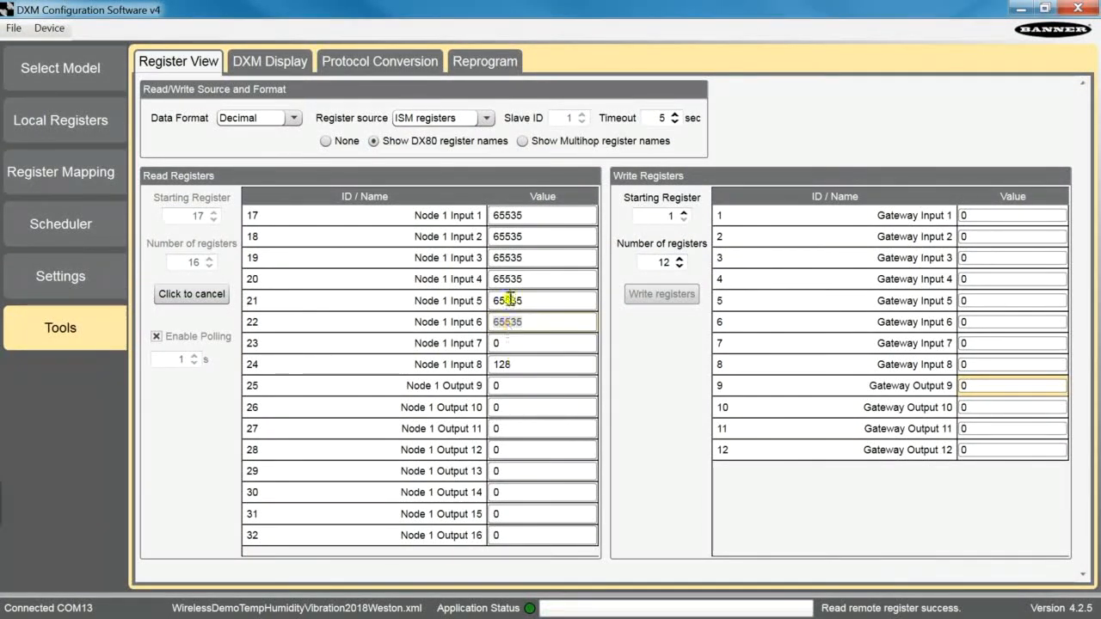
click(172, 298)
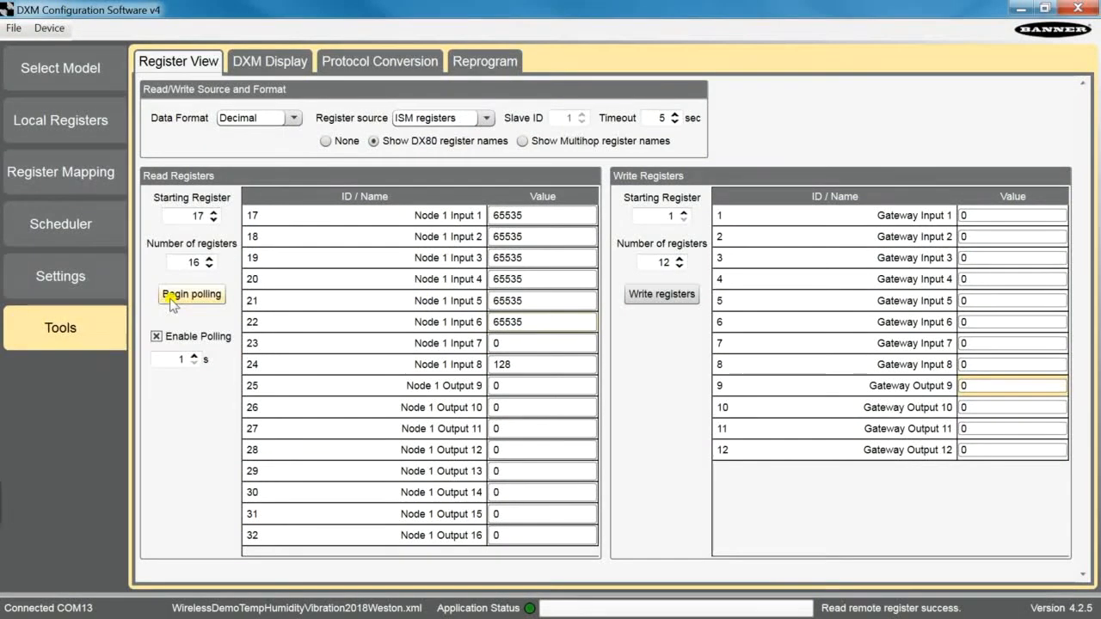
- Switch the register source to Local registers and inspect the RTU read rules' register ranges in Register Mapping
click(448, 125)
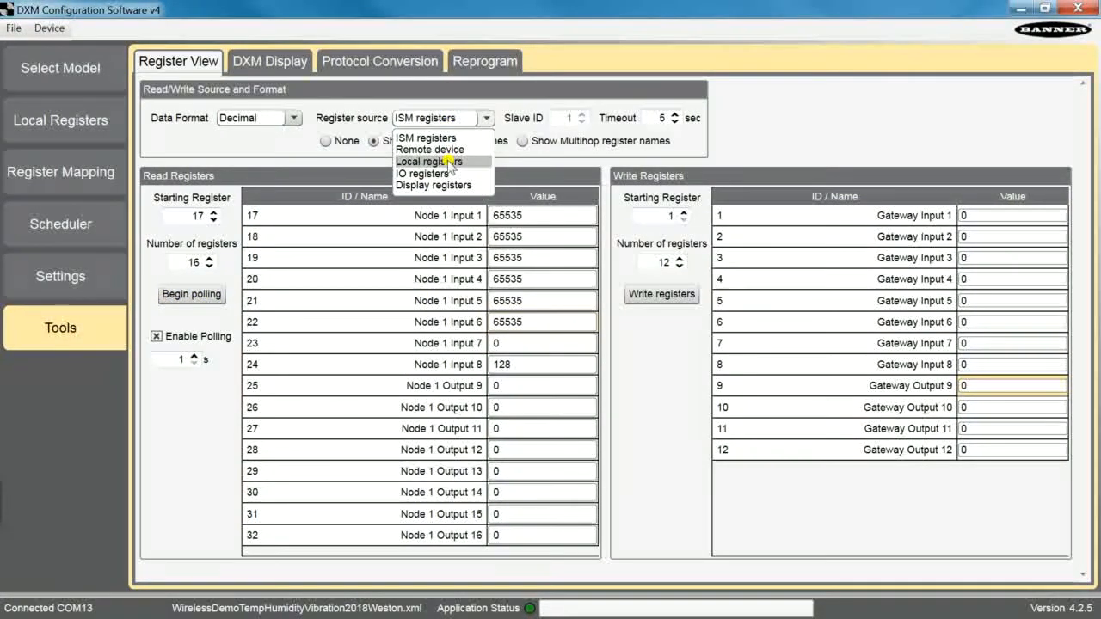
click(451, 162)
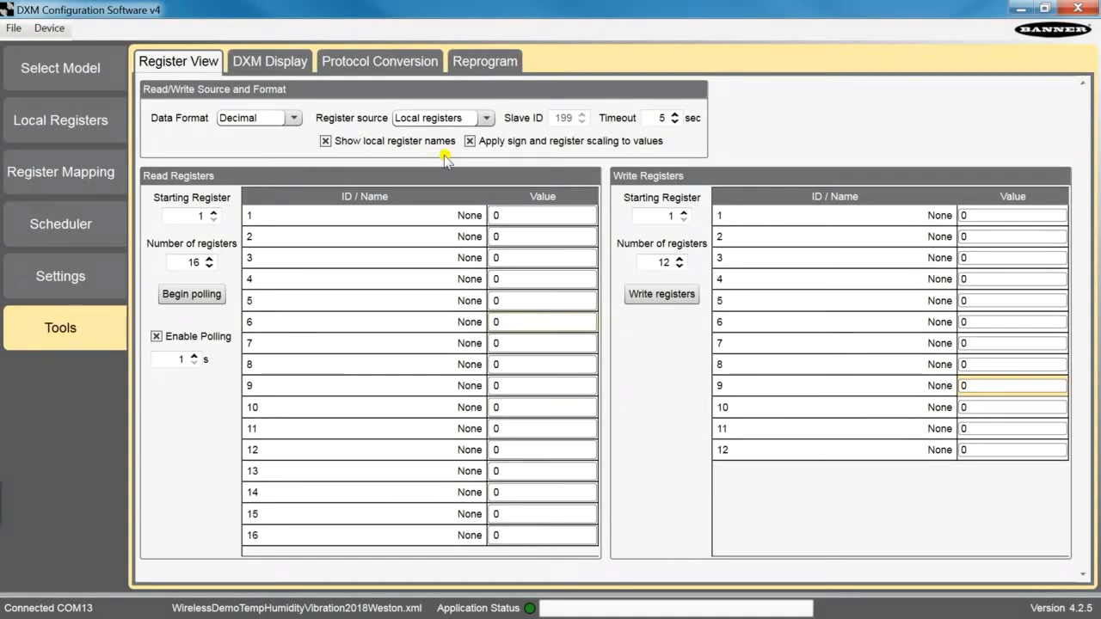
click(67, 165)
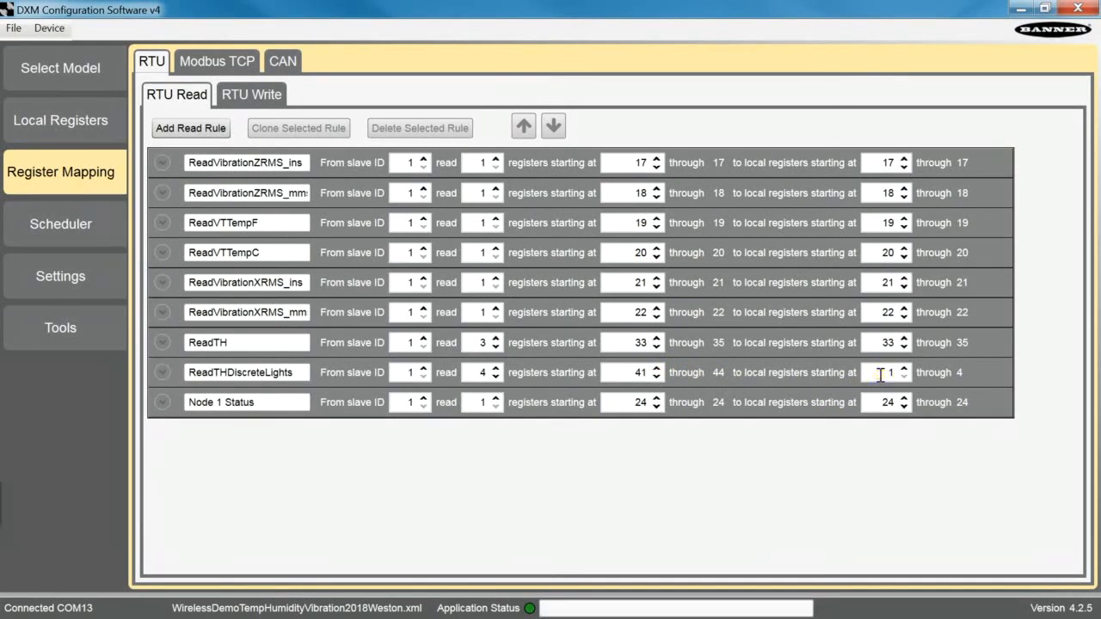
double_click(880, 375)
click(630, 343)
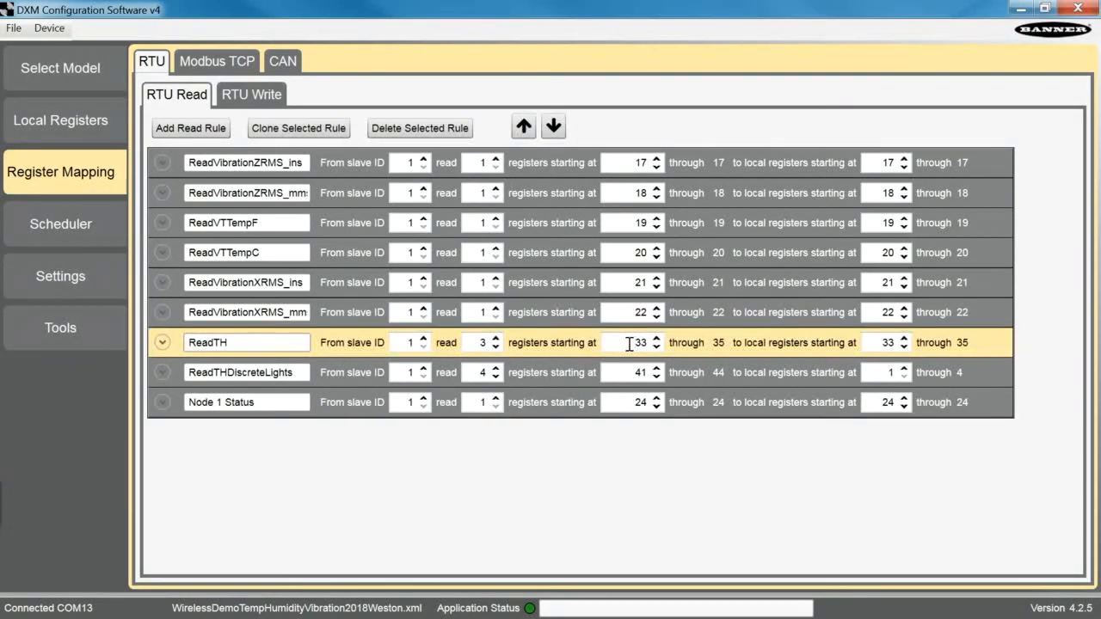
click(884, 343)
click(108, 281)
click(104, 331)
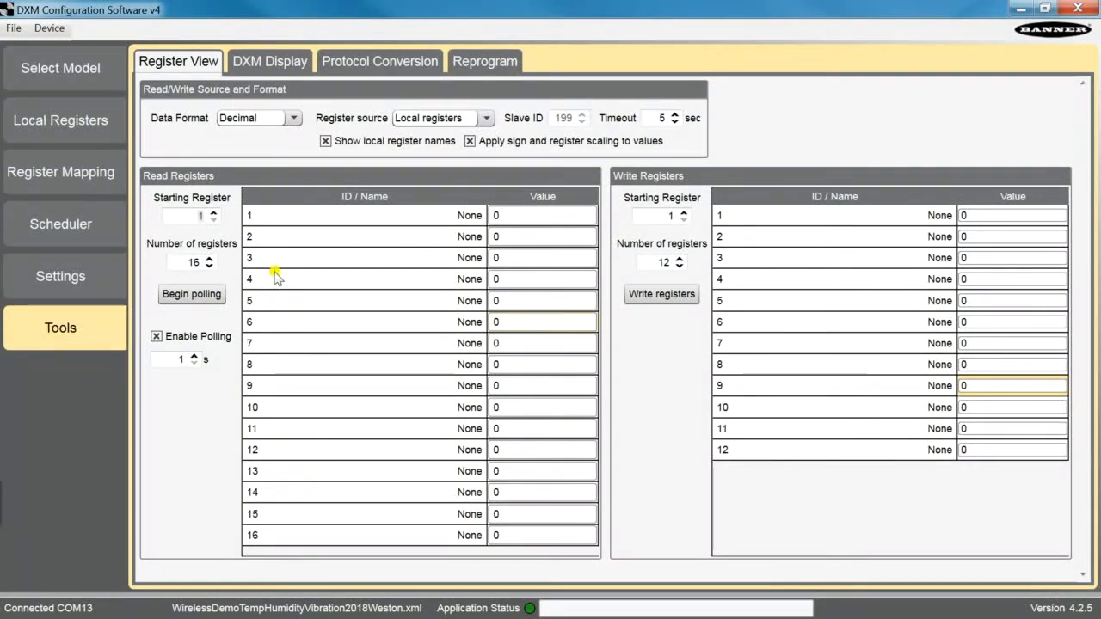
- Set the starting read register to 17 and poll the local register values briefly before stopping
text(17)
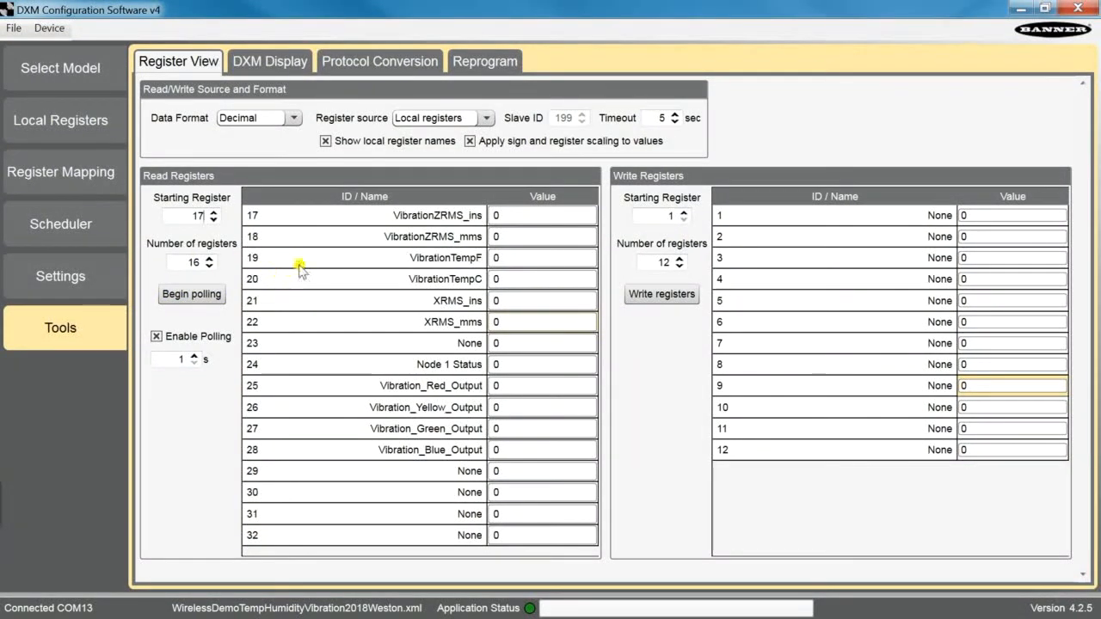
click(409, 220)
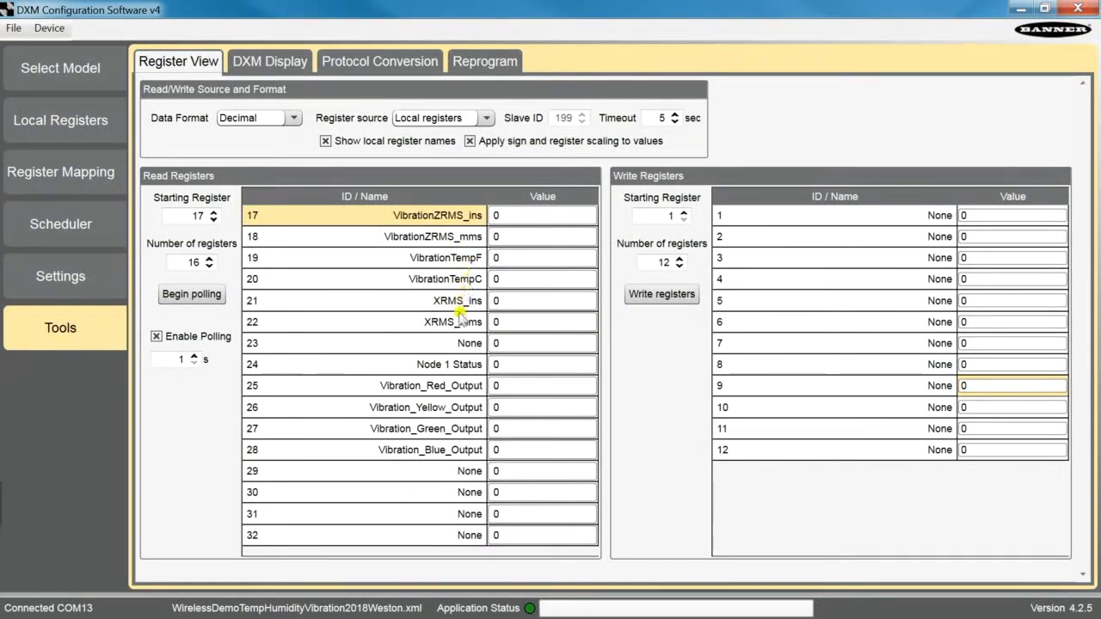
click(458, 344)
click(461, 364)
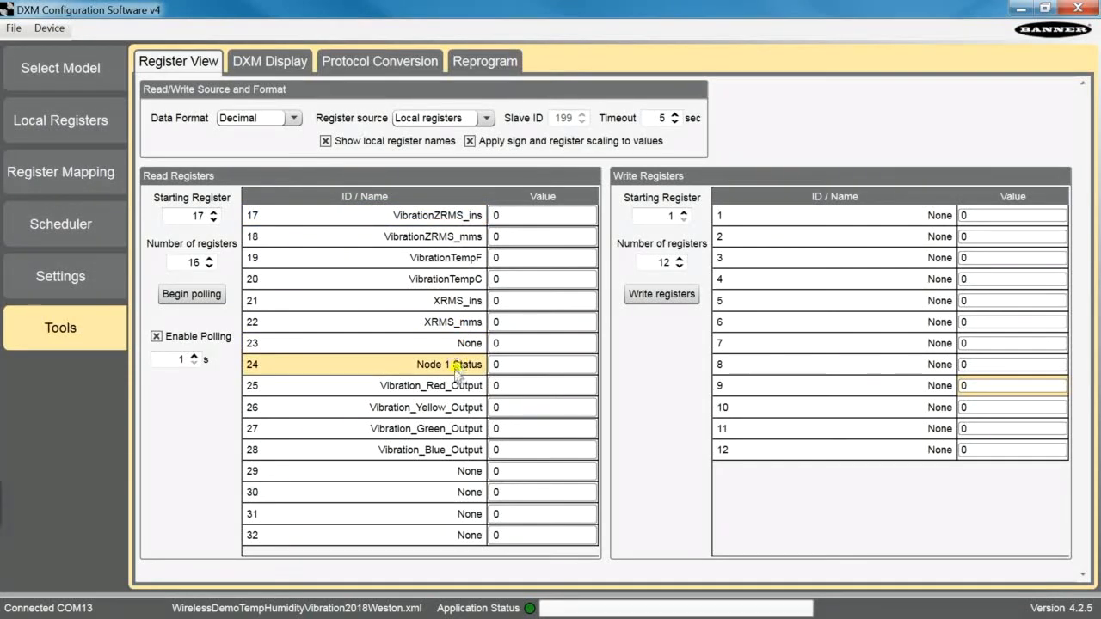
click(192, 294)
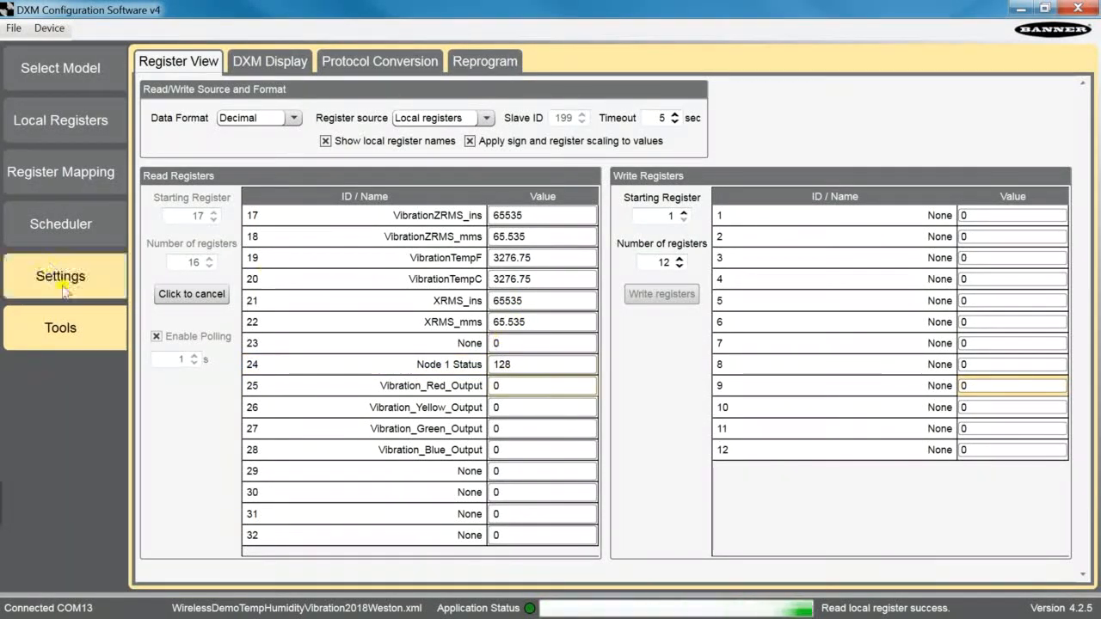
click(178, 295)
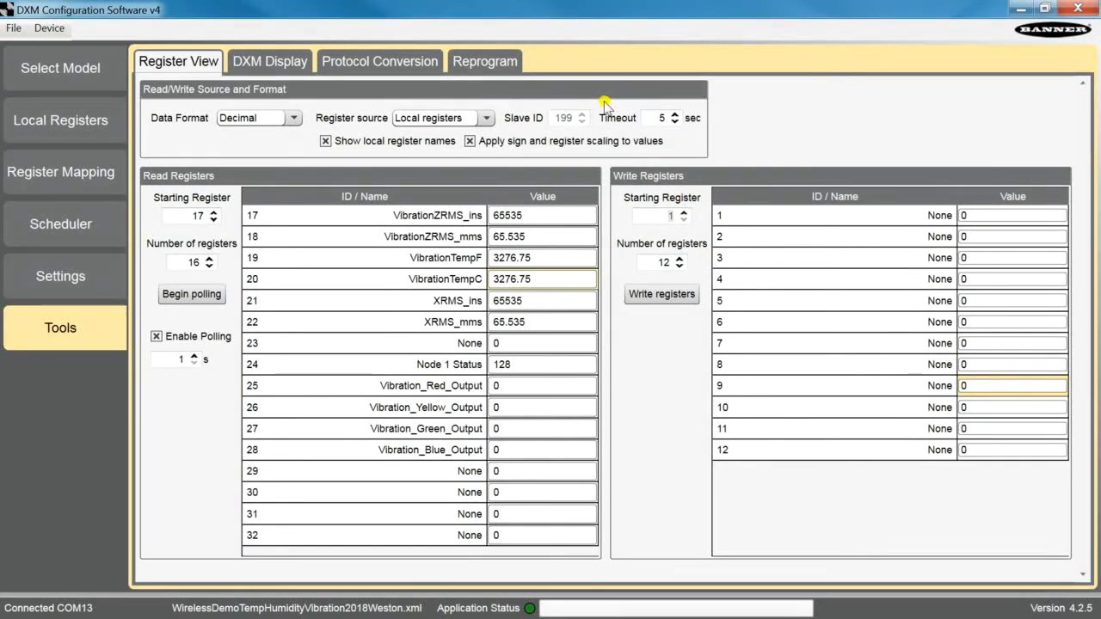
- Set the write starting register to 17, enter 1 for Vibration_Red_Output, and write the registers
text(17)
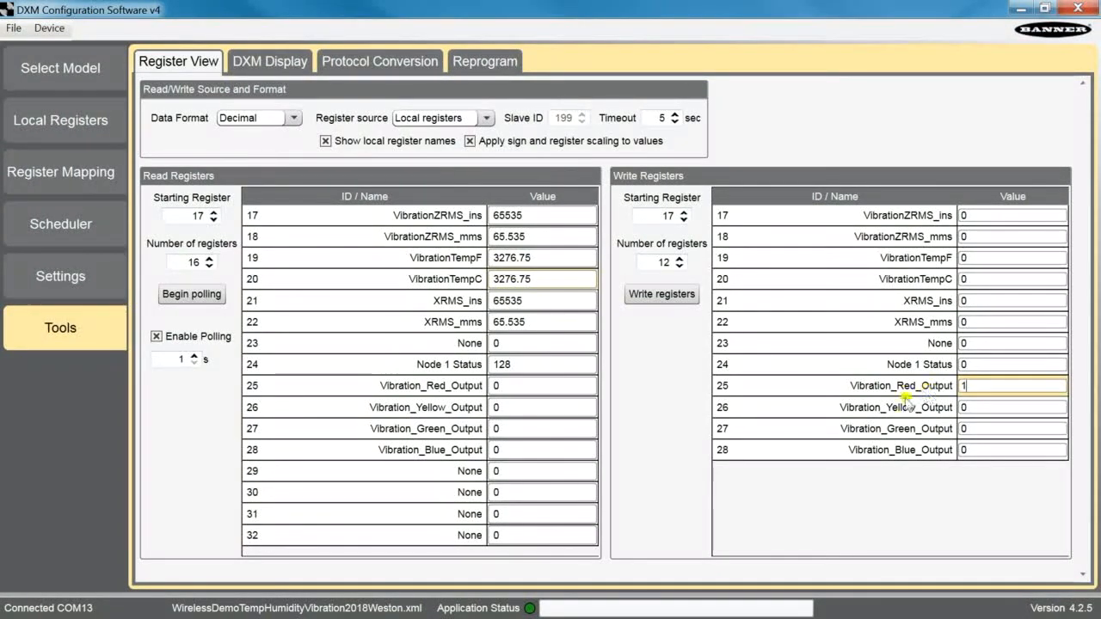
click(670, 298)
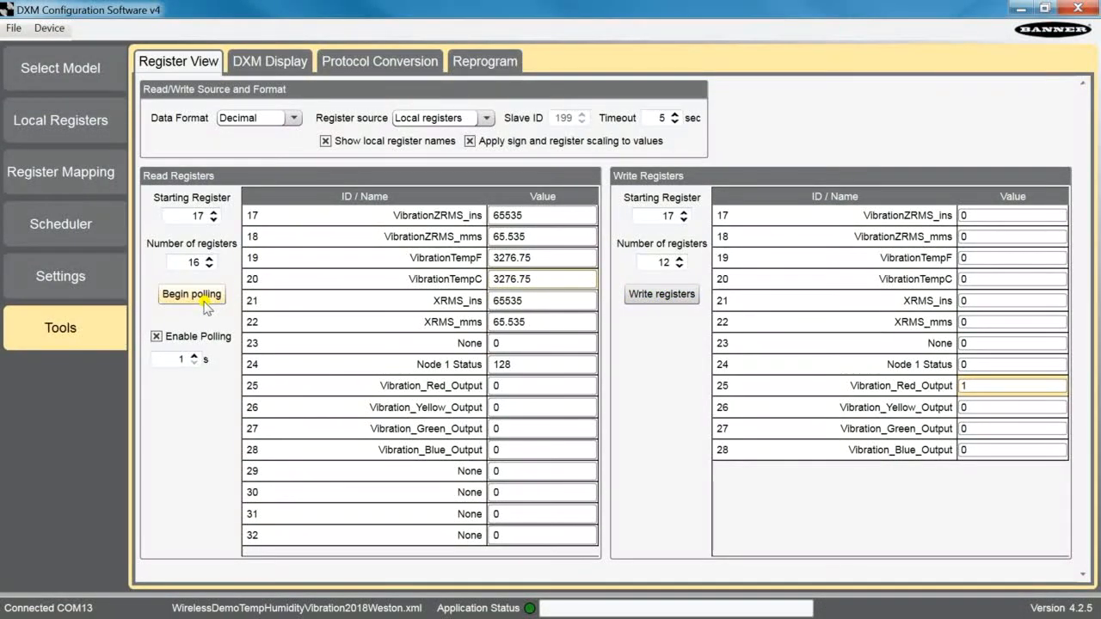
click(504, 387)
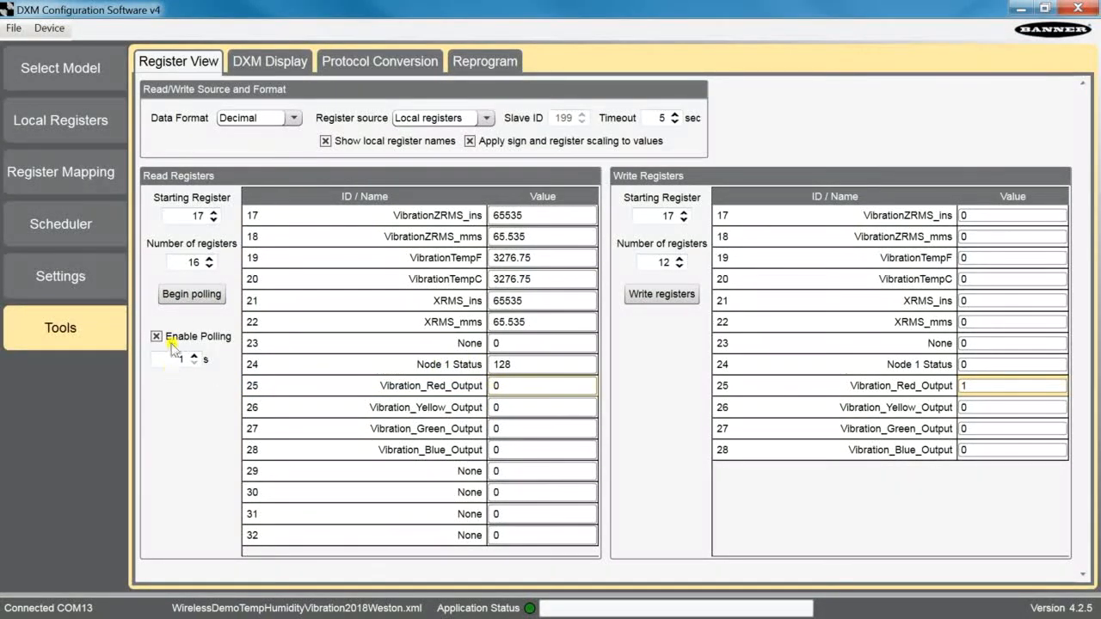
- Poll the local read registers to check the Vibration_Red_Output value, then stop polling
click(190, 295)
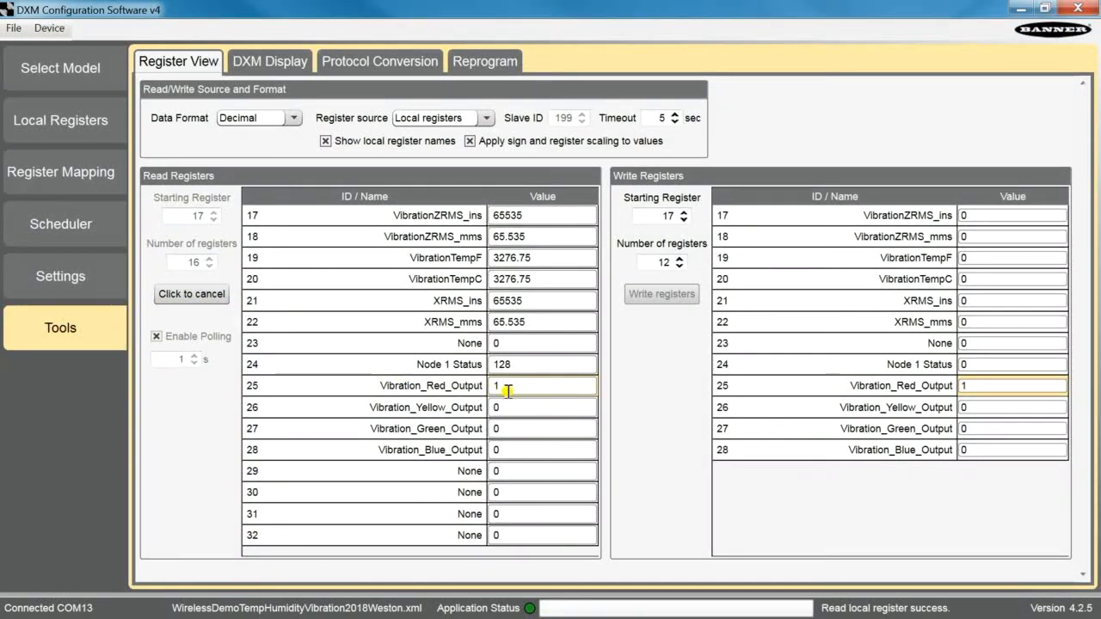
click(221, 296)
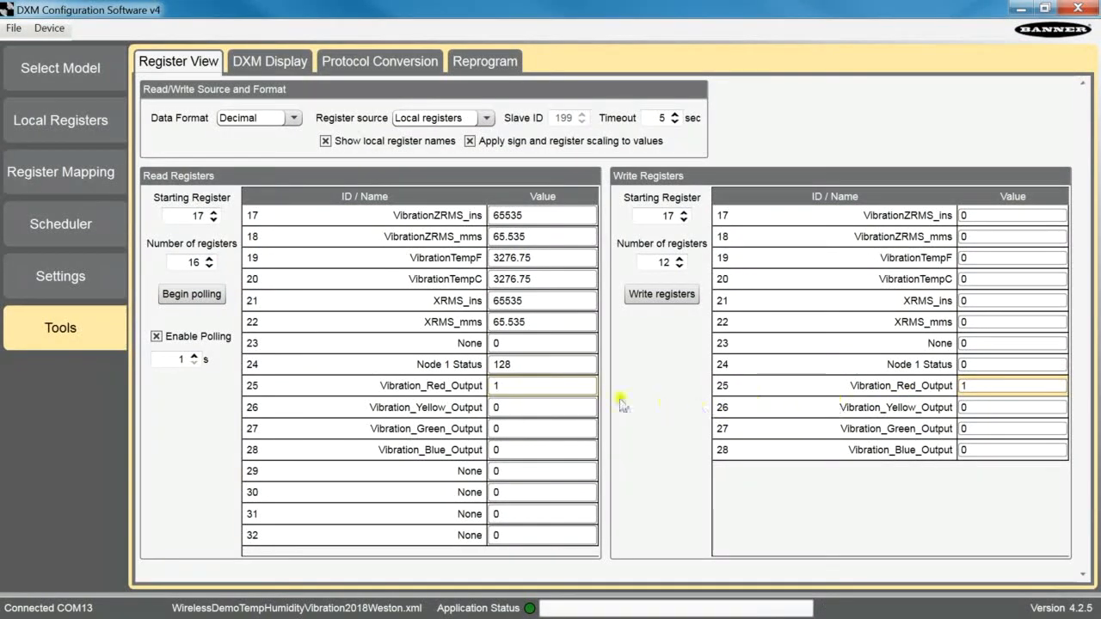
- Switch the register source to Display registers
click(534, 258)
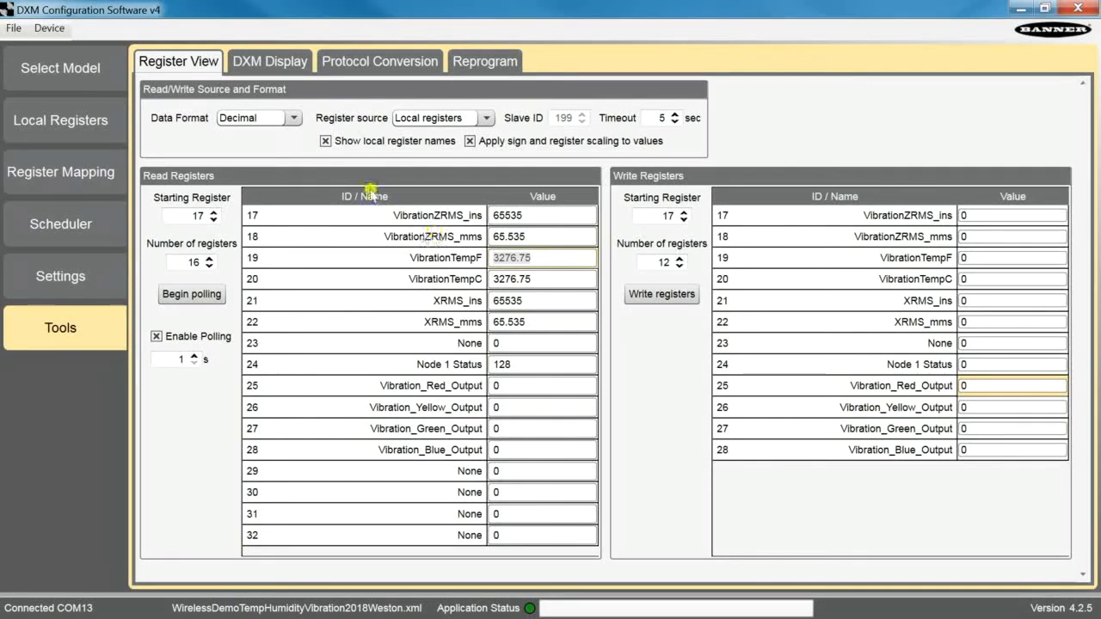
click(474, 121)
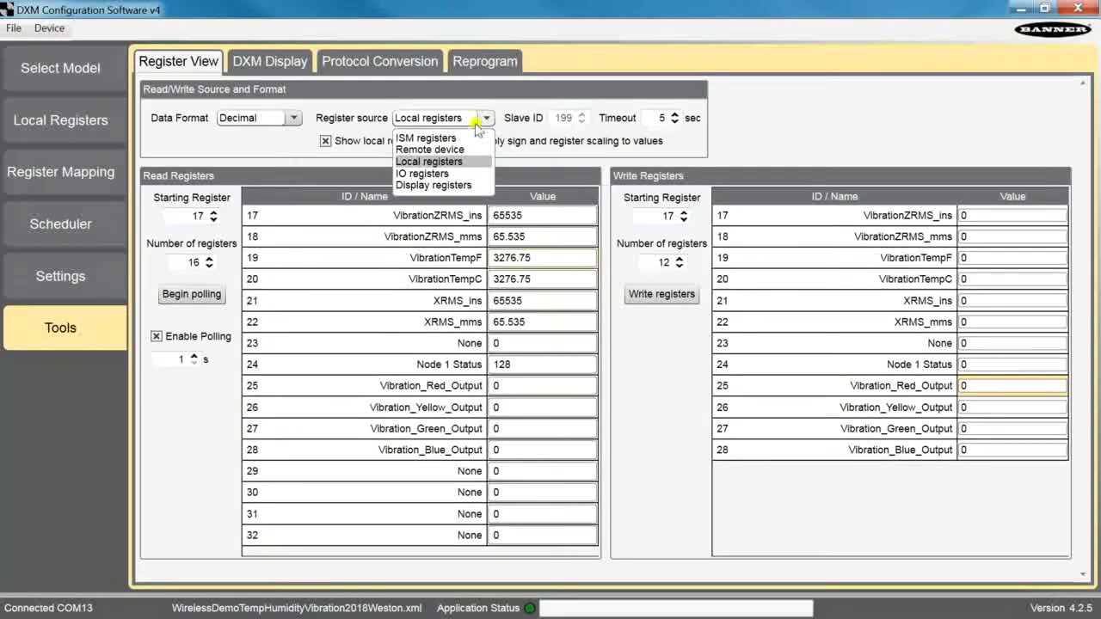
click(454, 185)
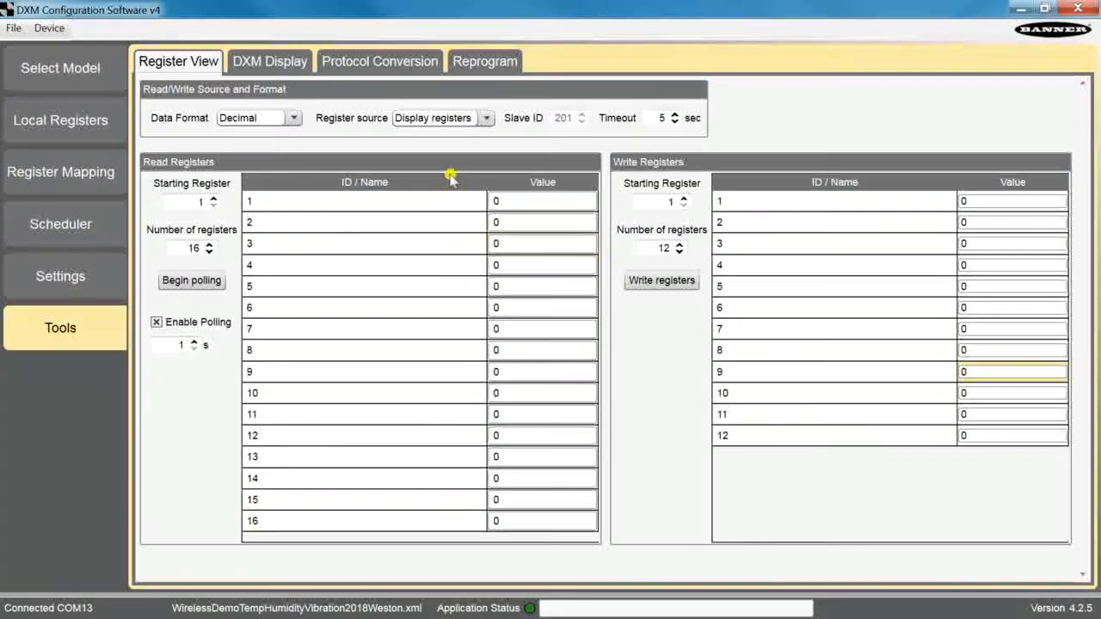
- Open the DXM Display list of LCD-permitted registers and check their LCD permissions among the local registers
click(268, 68)
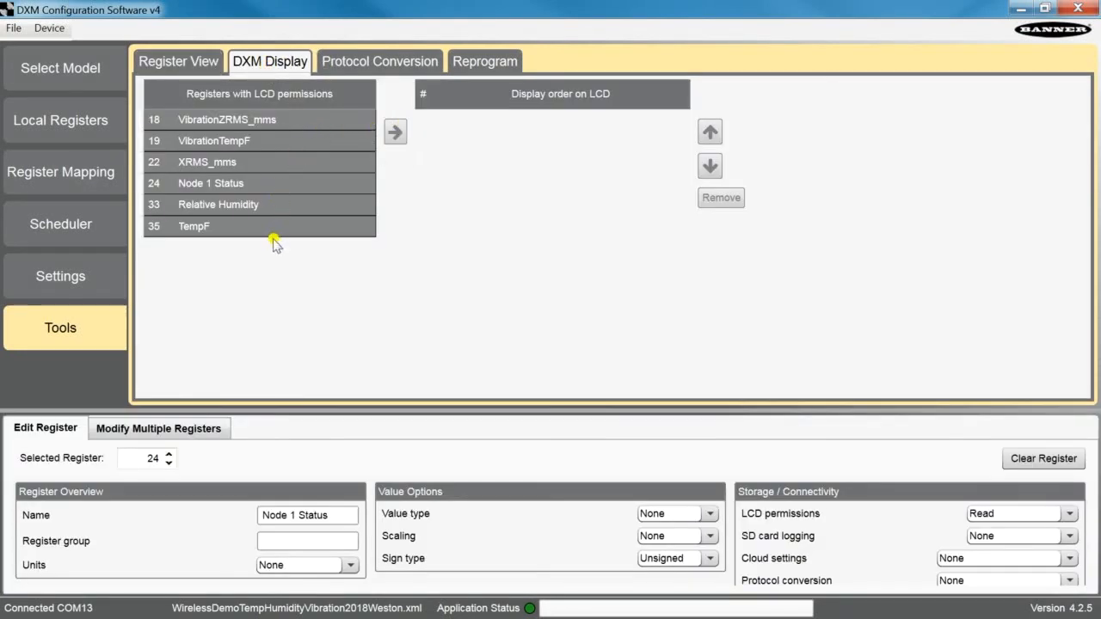
click(79, 118)
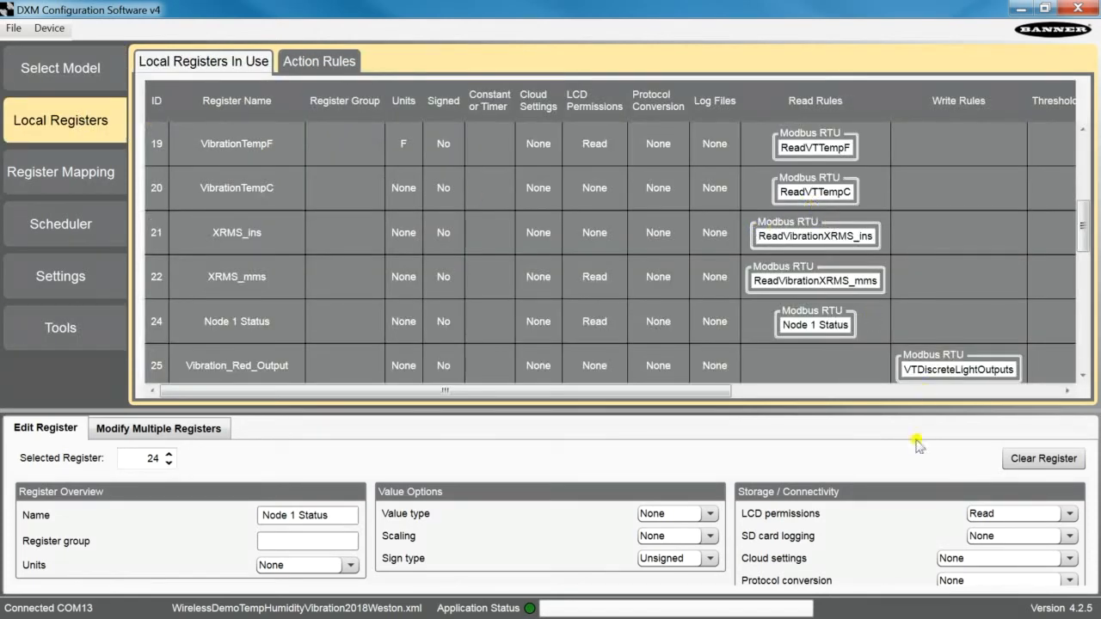
click(993, 515)
click(995, 518)
click(77, 327)
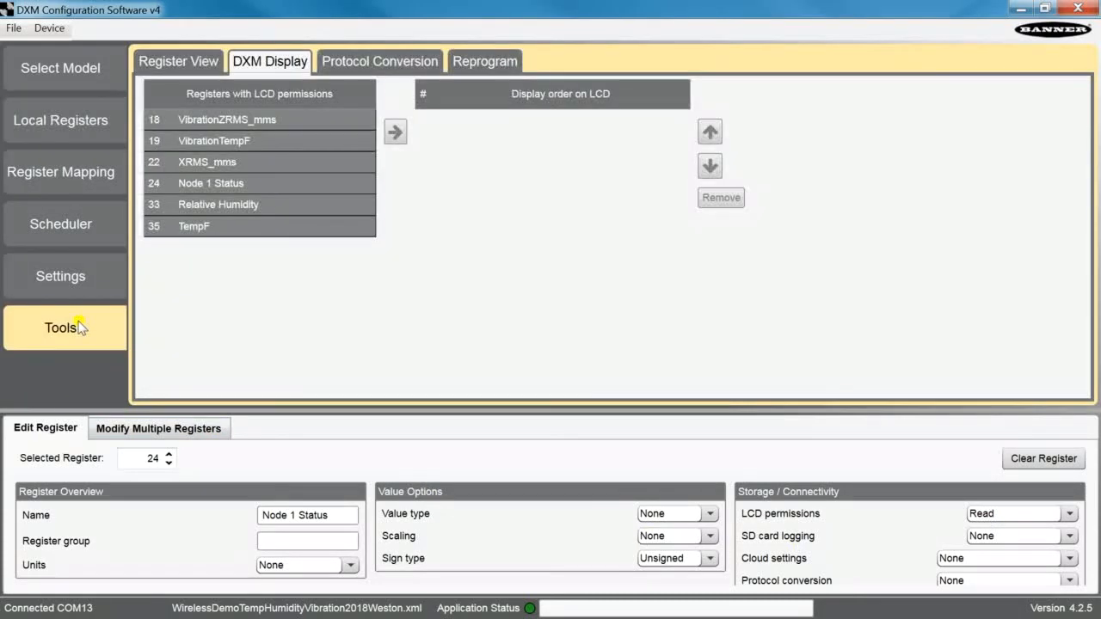
- Add register 24 Node 1 Status to the display order on the LCD
click(285, 119)
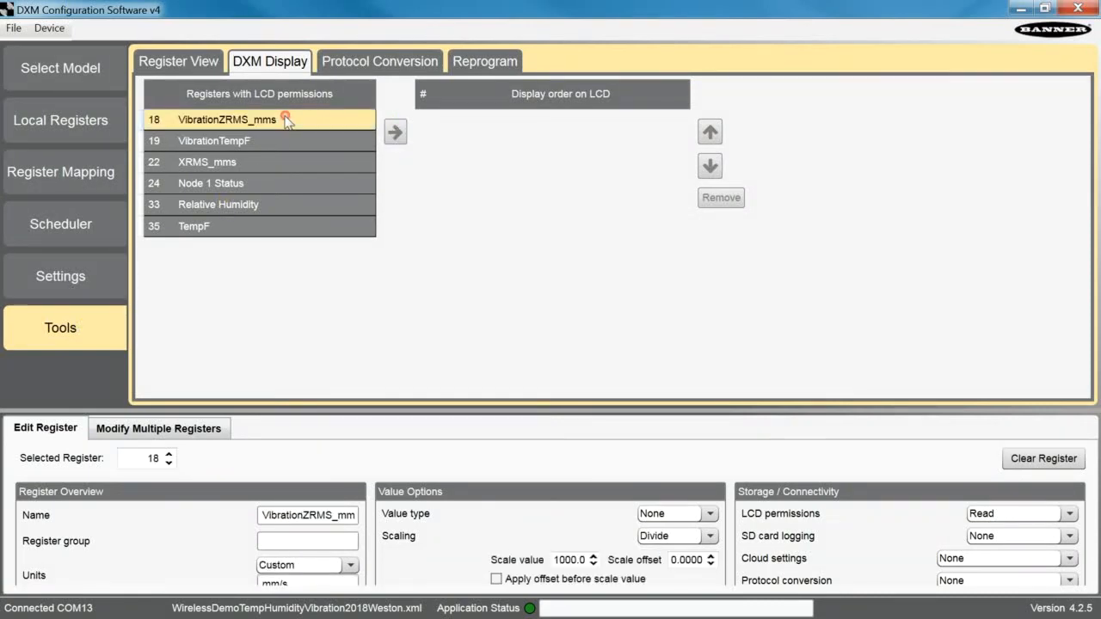
click(259, 186)
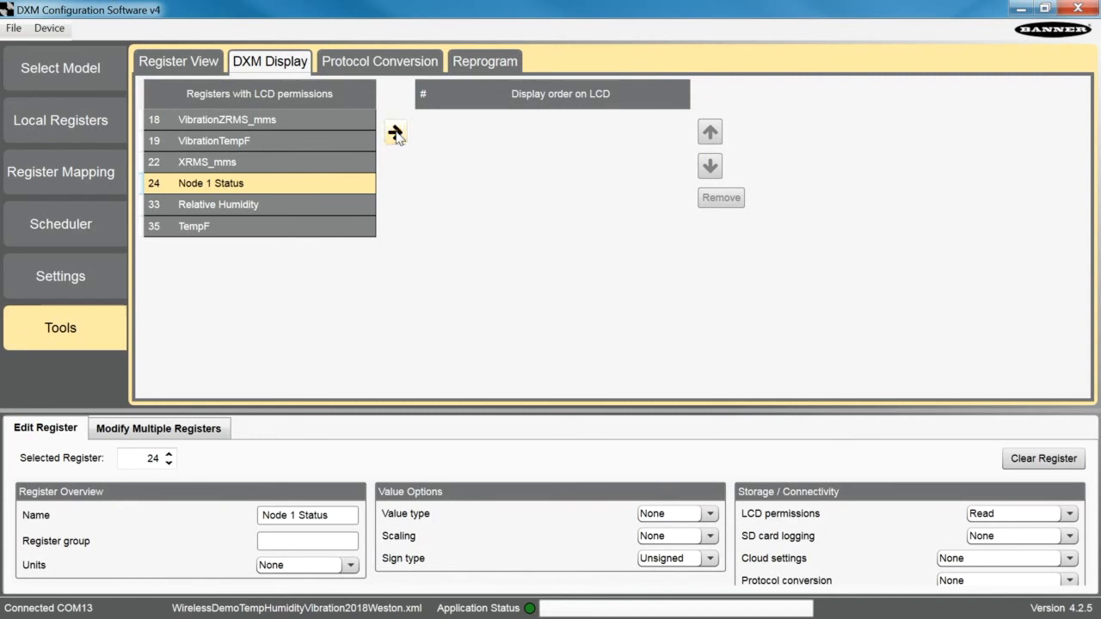
click(396, 133)
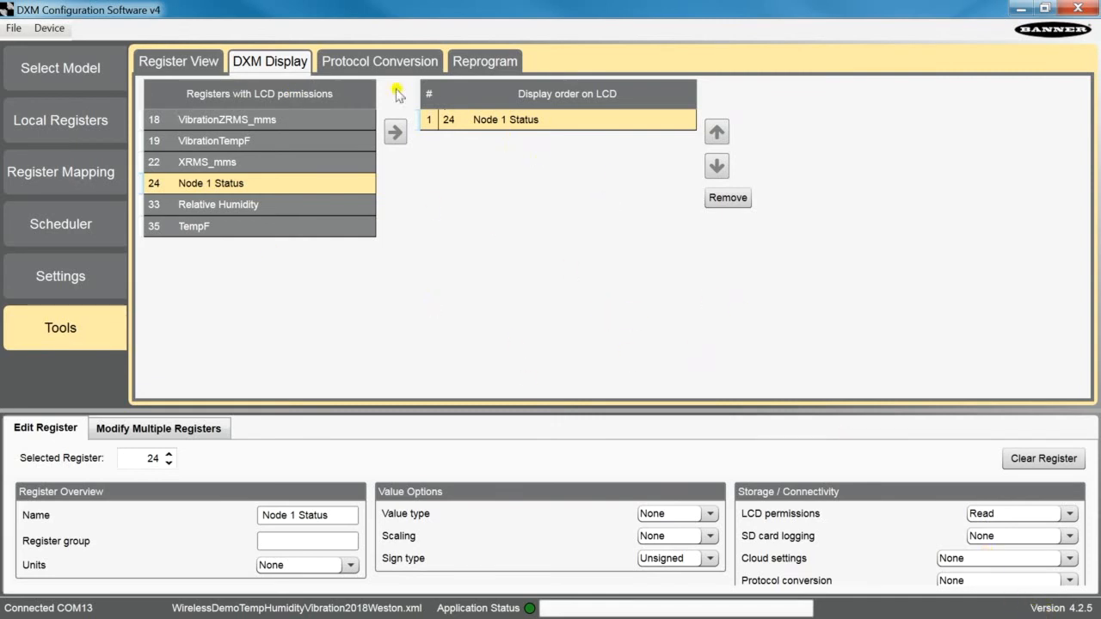
- Review the Protocol Conversion EIP inputs and outputs and the Reprogram tab, then return to the register view
click(380, 61)
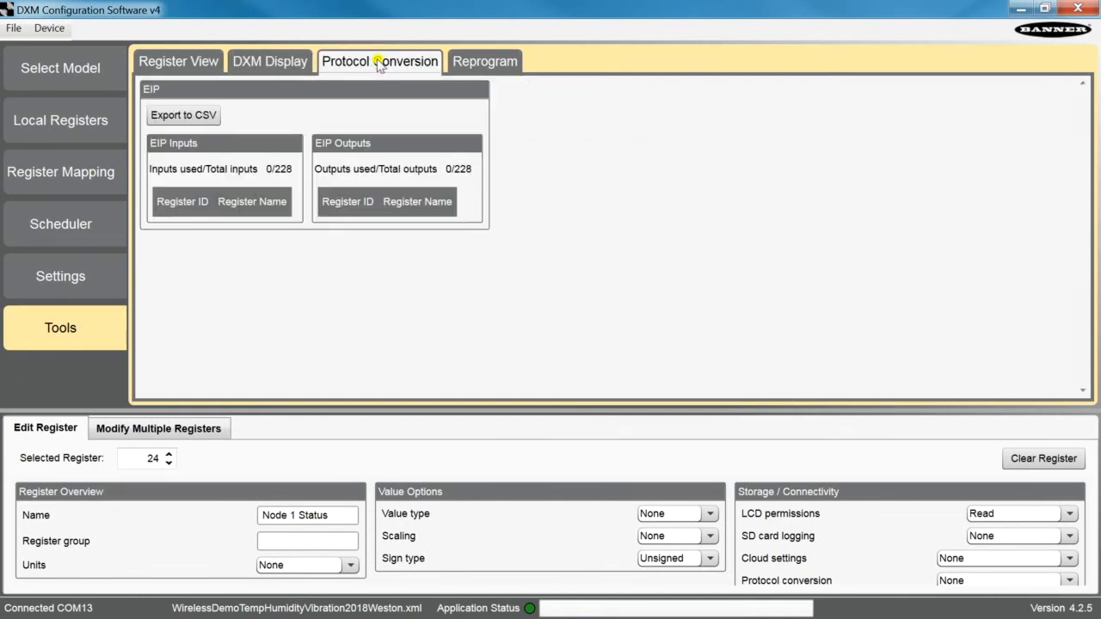
click(480, 63)
click(189, 61)
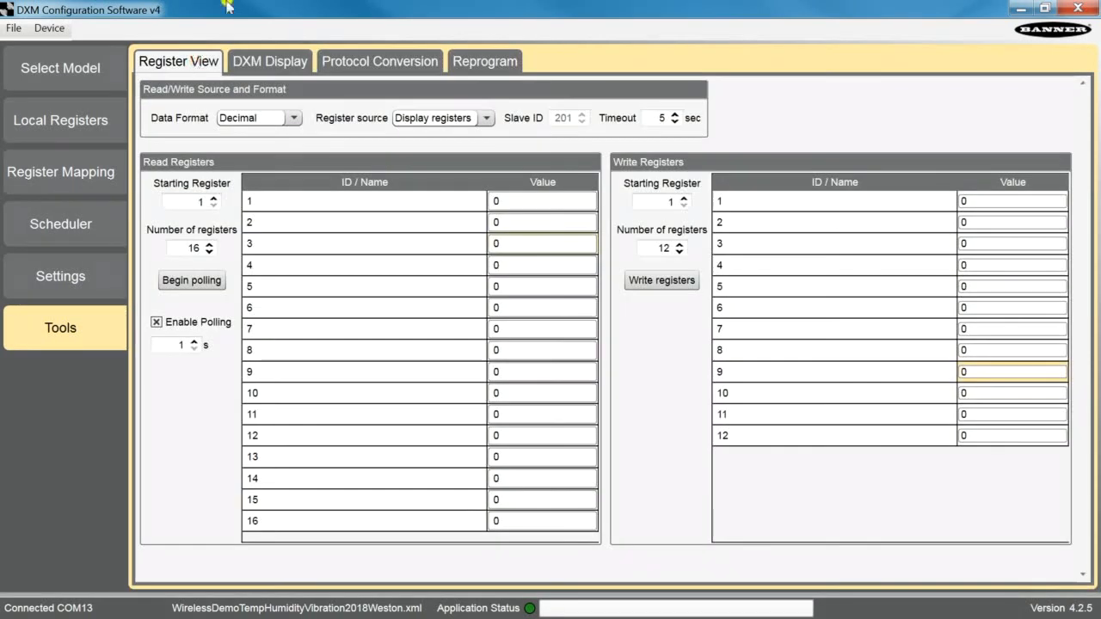